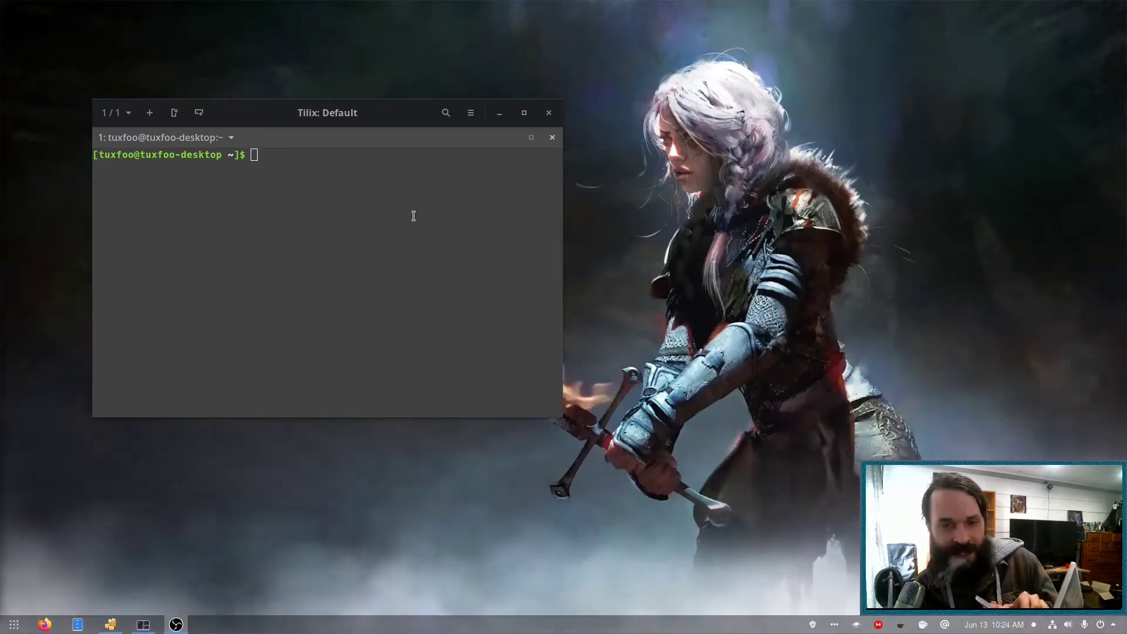
Load the nbd kernel module with sudo modprobe nbd and authenticate.
type("modprobe ")
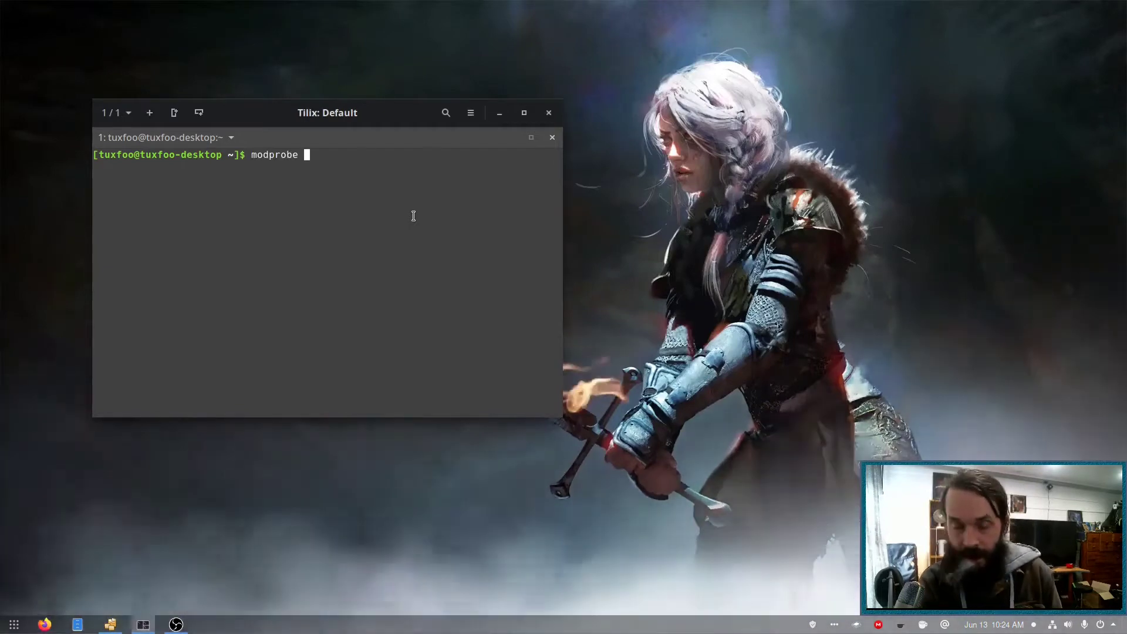
type("nbd")
key("ctrl+a")
type("sudo")
key("Return")
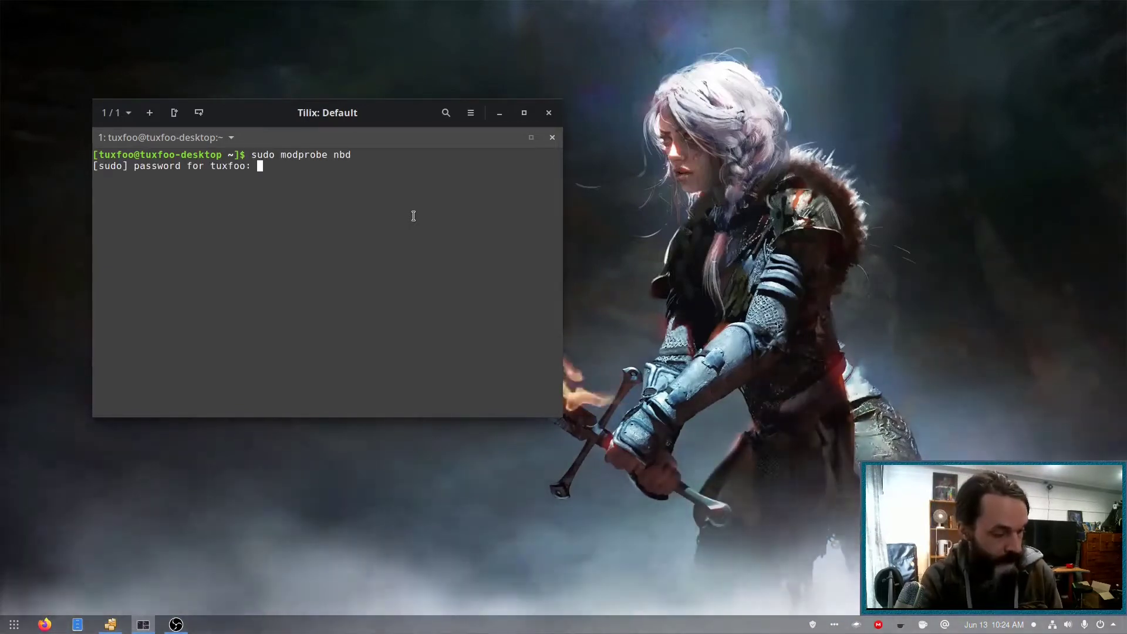
key("Return")
Connect the network DVD at 192.168.1.101 as /dev/nbd0 with the recalled nbd-client command.
key("ctrl+r")
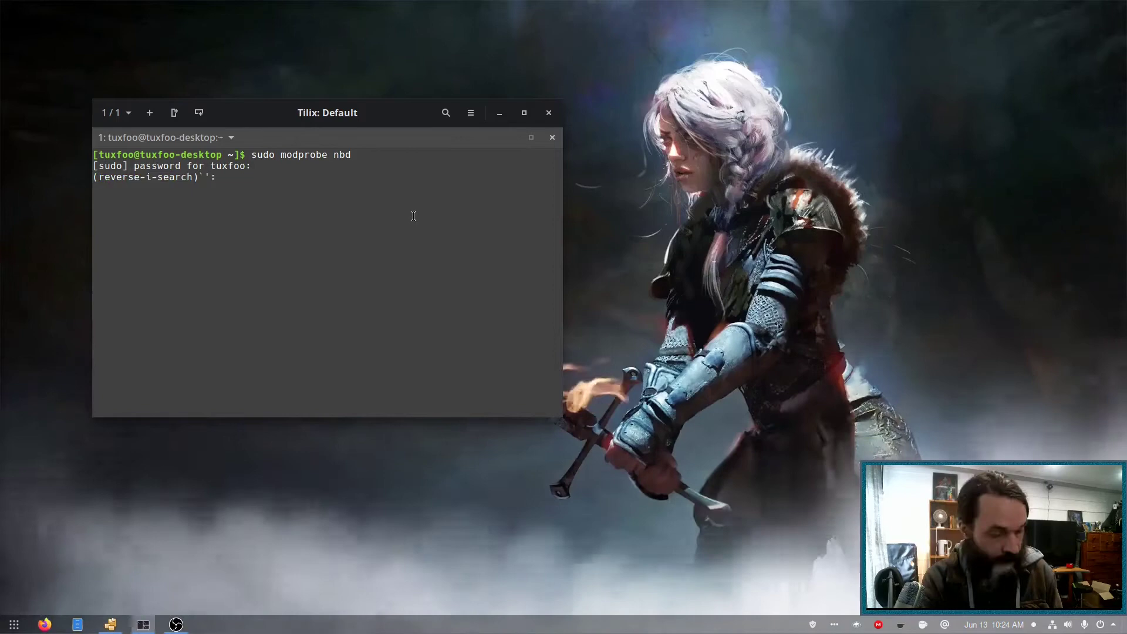
type("nbd-c")
key("ctrl+c")
key("Up")
key("Up")
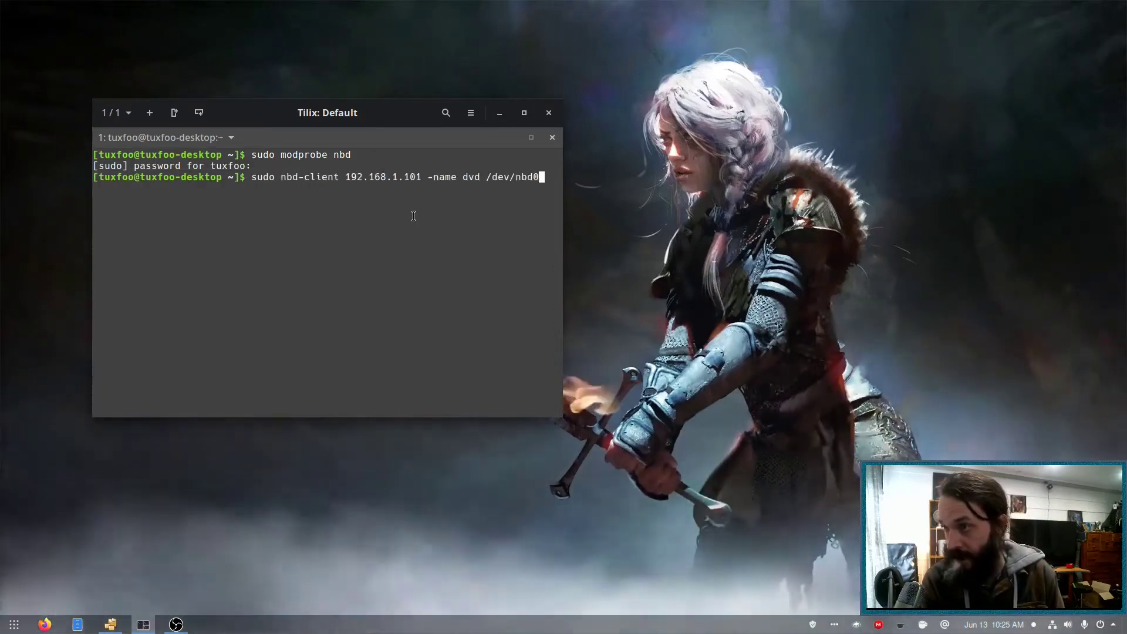
key("Return")
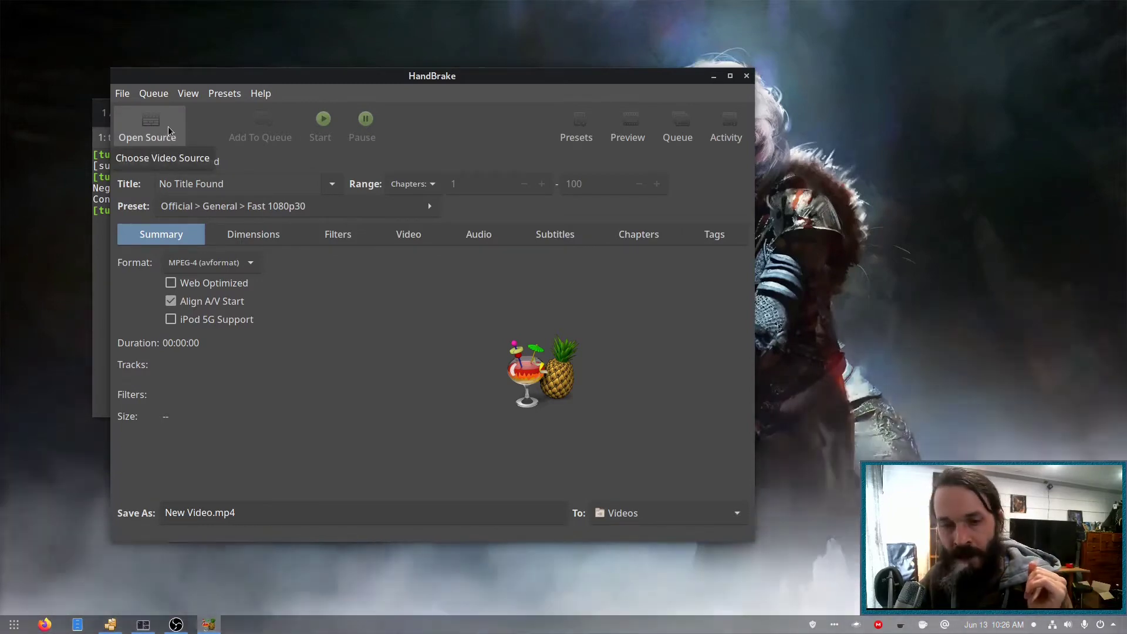
Mount PROJECT_A_DISC_1 from Other Locations and send it to HandBrake to scan title 2 (01h40m37s).
left_click(159, 139)
left_click(144, 302)
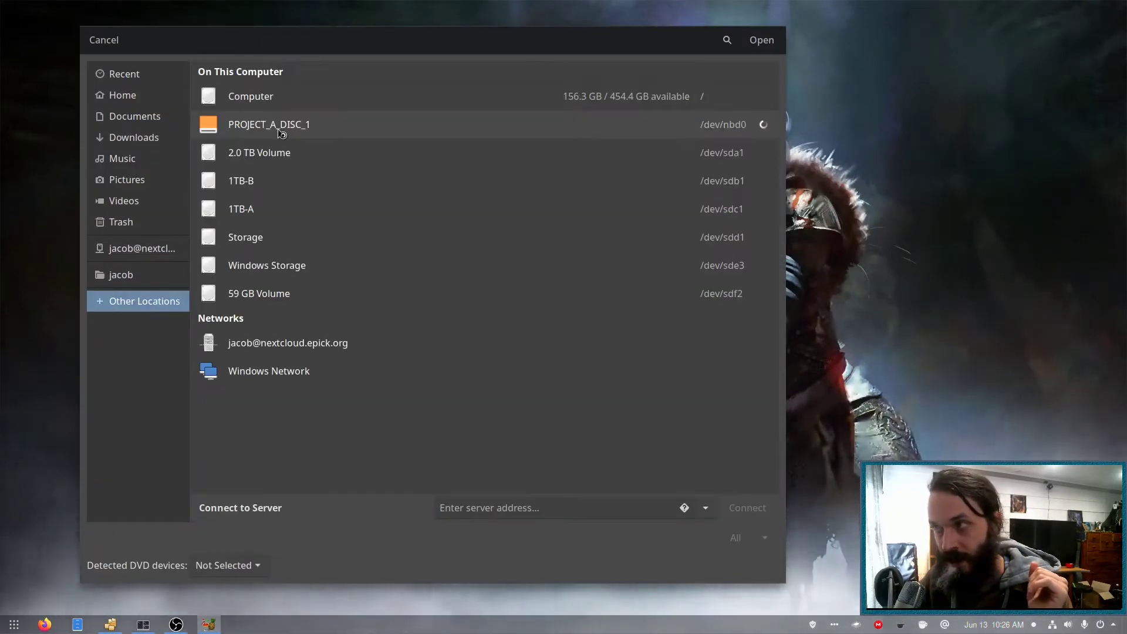
left_click(281, 132)
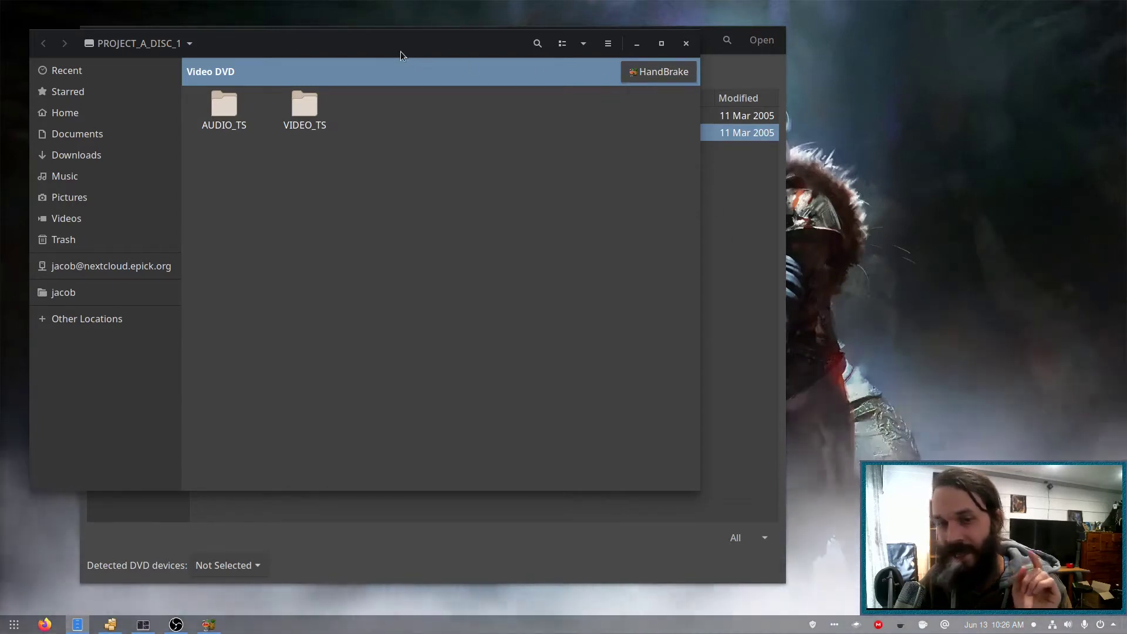
left_click_drag(370, 45, 344, 139)
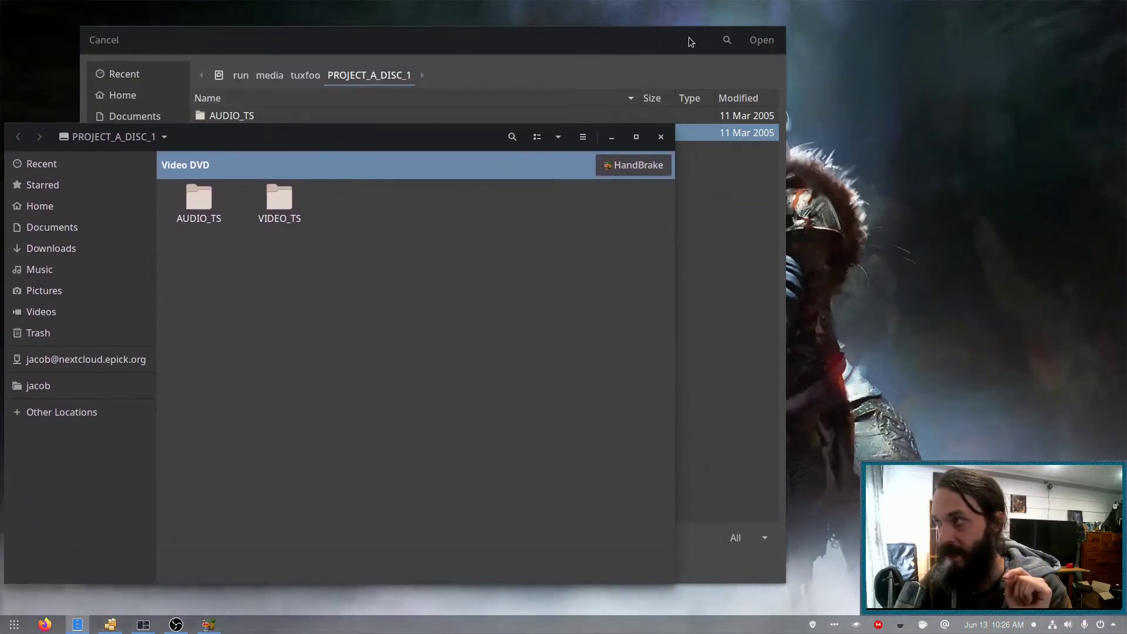
key("Escape")
left_click(619, 169)
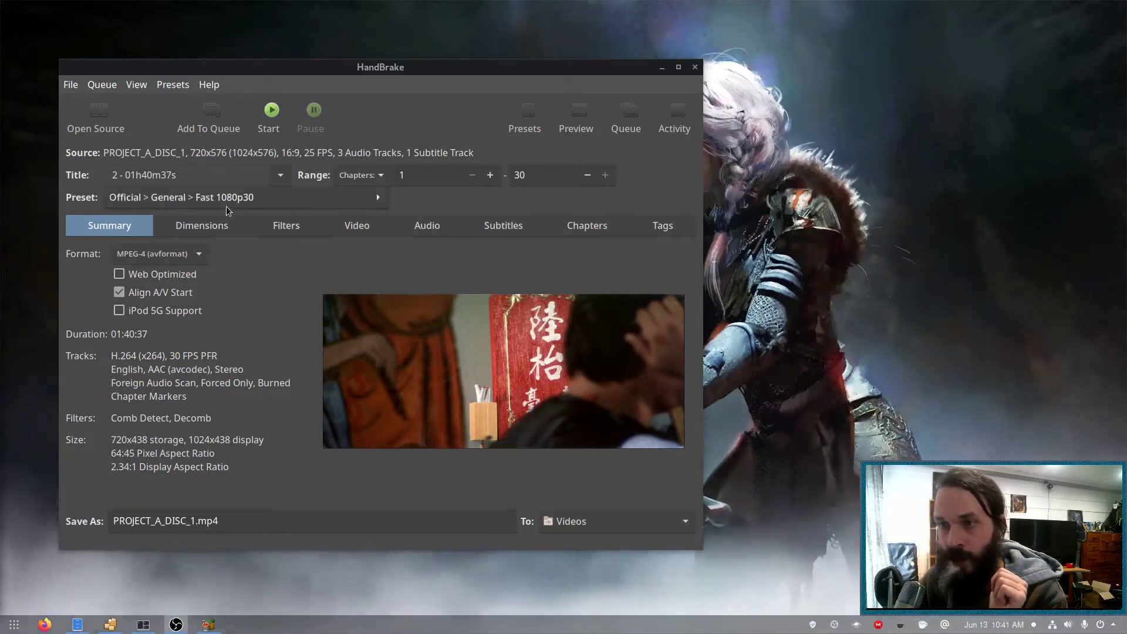
Pick the HQ 720p30 Surround preset under Official > General.
mouse_move(227, 210)
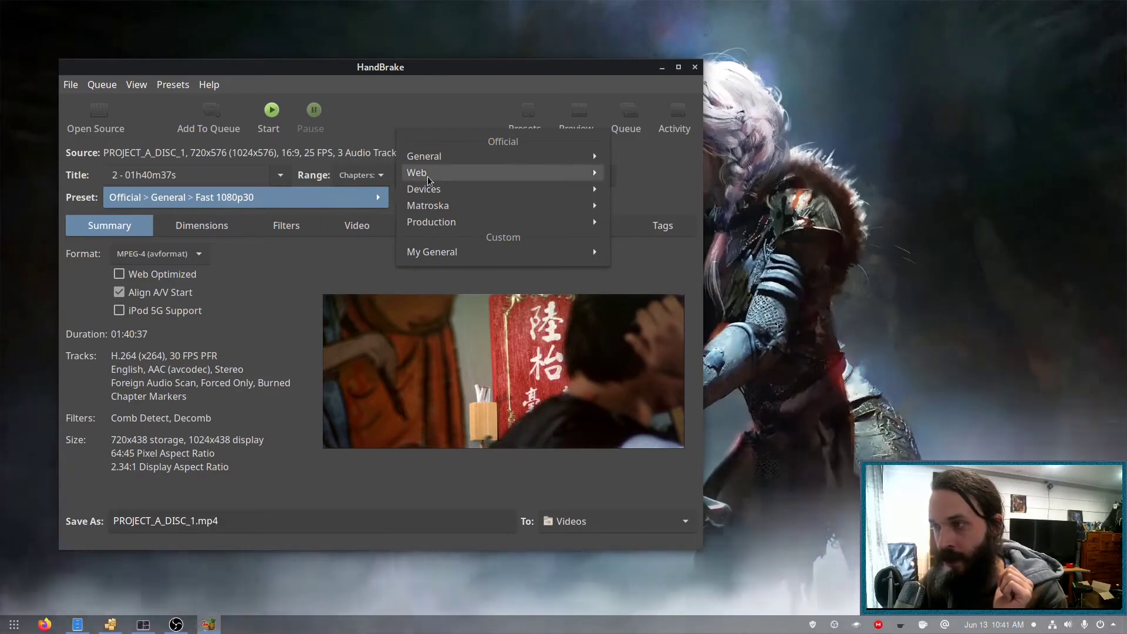
left_click(459, 156)
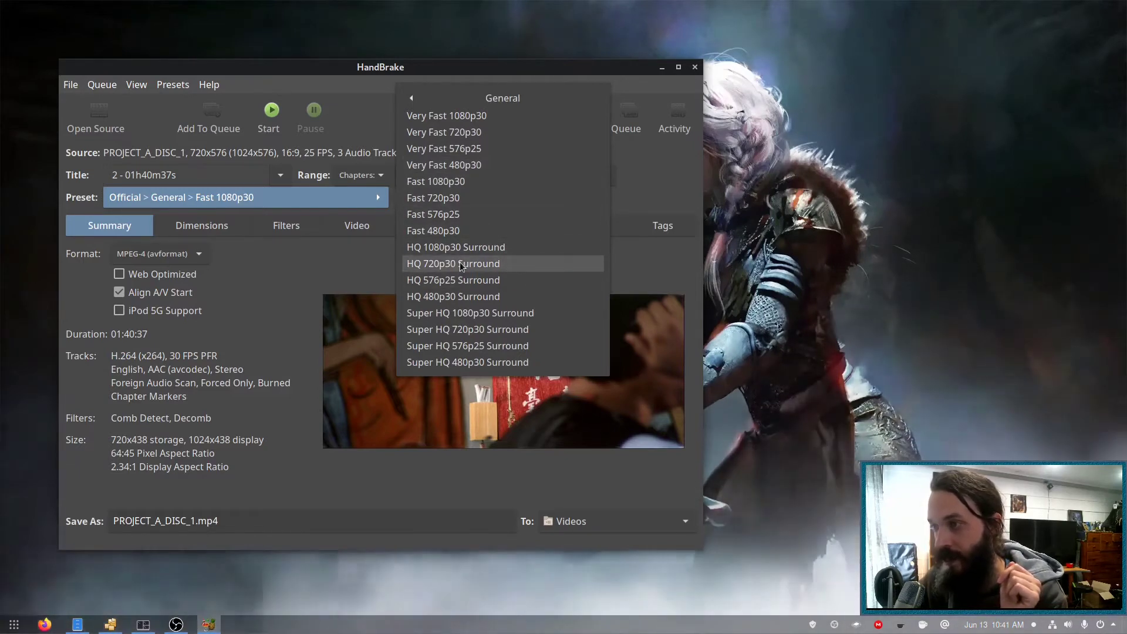
left_click(460, 262)
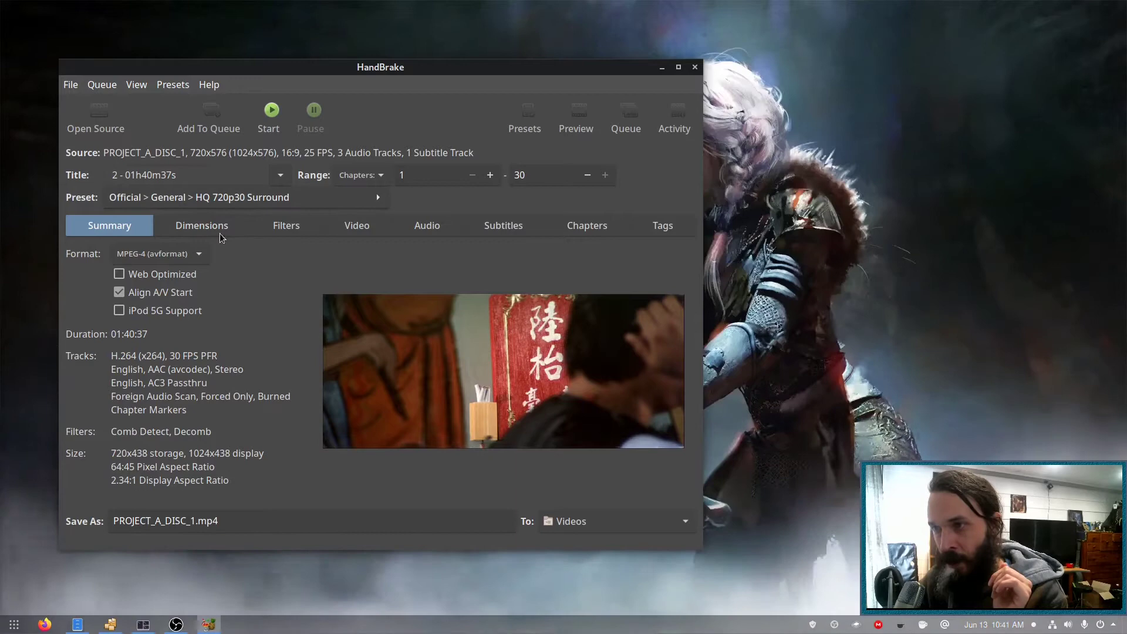
On the Video tab, set framerate to 25 (PAL Film/Video) and adjust the constant-quality RF slider.
left_click(349, 227)
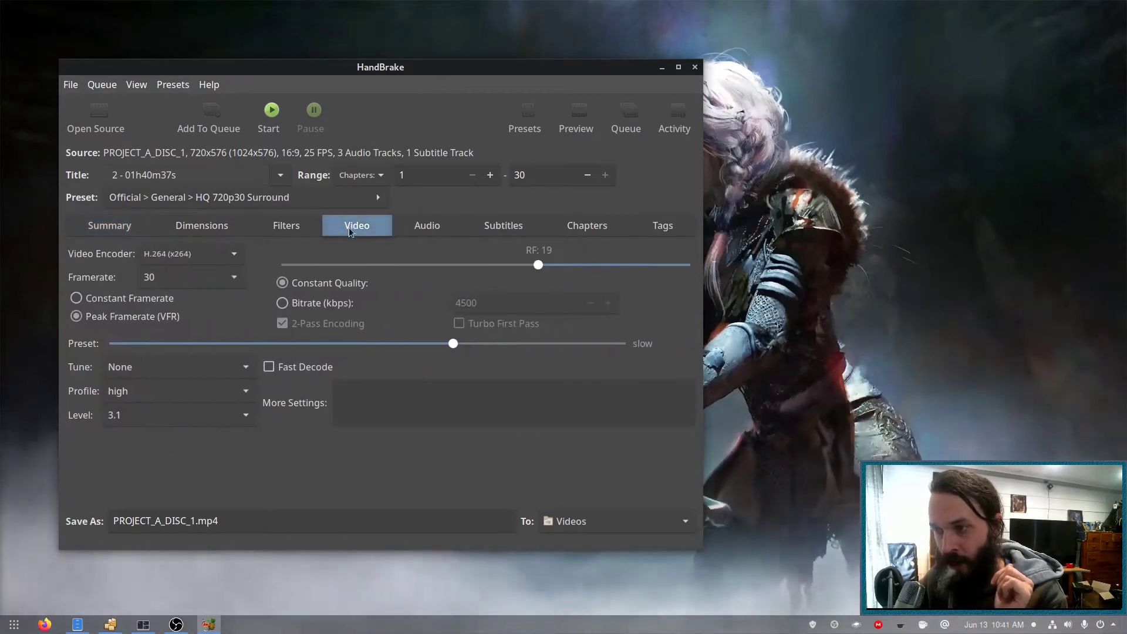
scroll(199, 277, "up", 1)
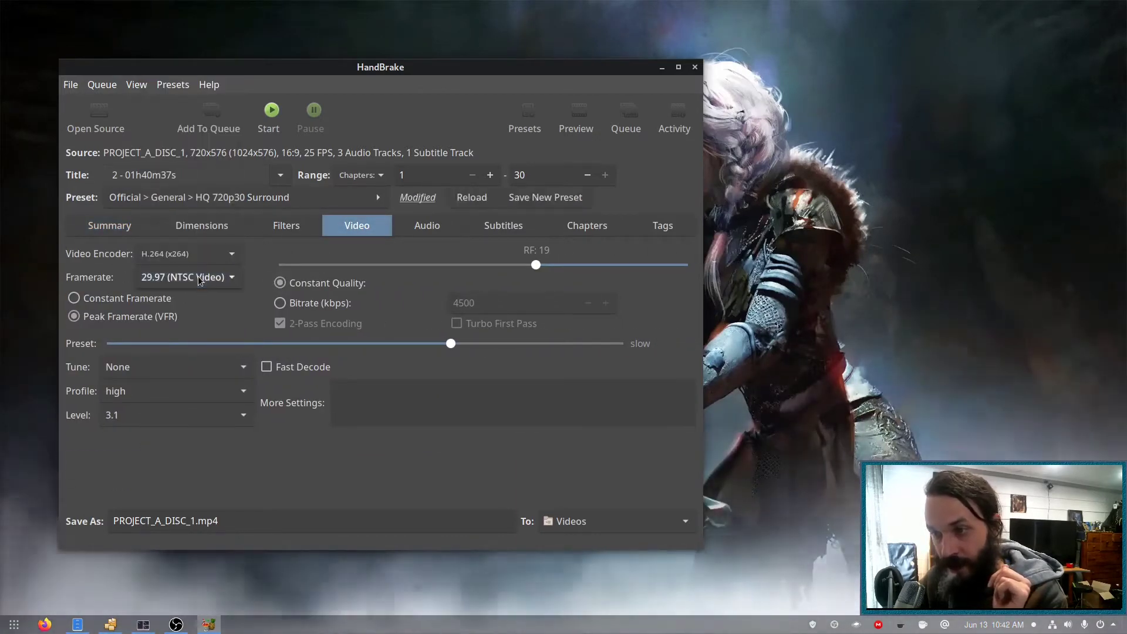
left_click(198, 277)
left_click(189, 259)
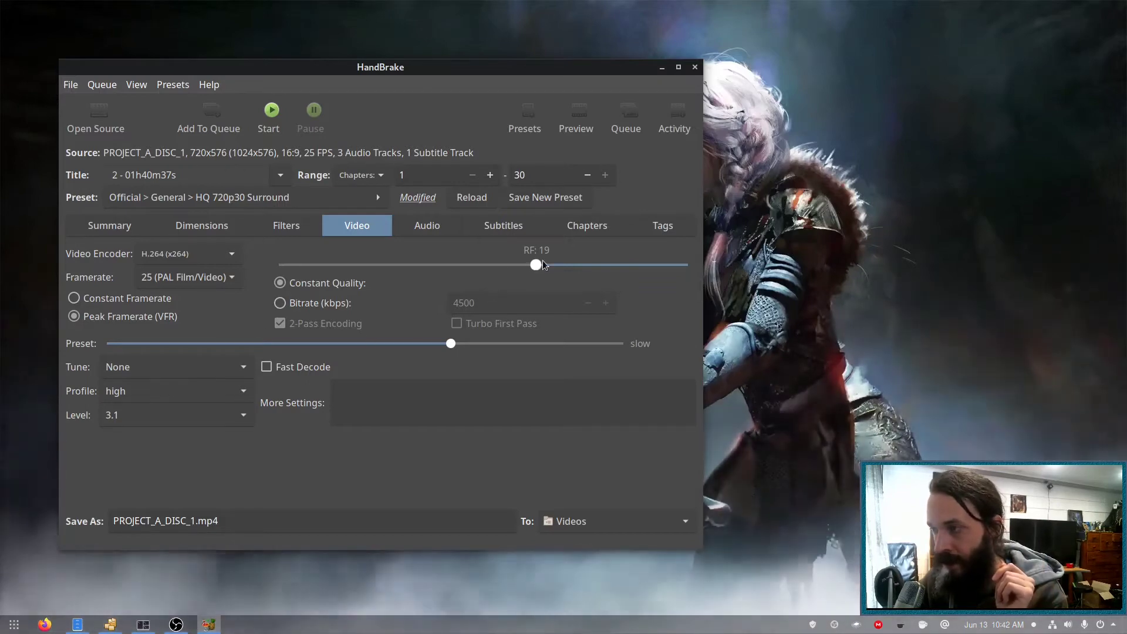
left_click_drag(536, 263, 451, 268)
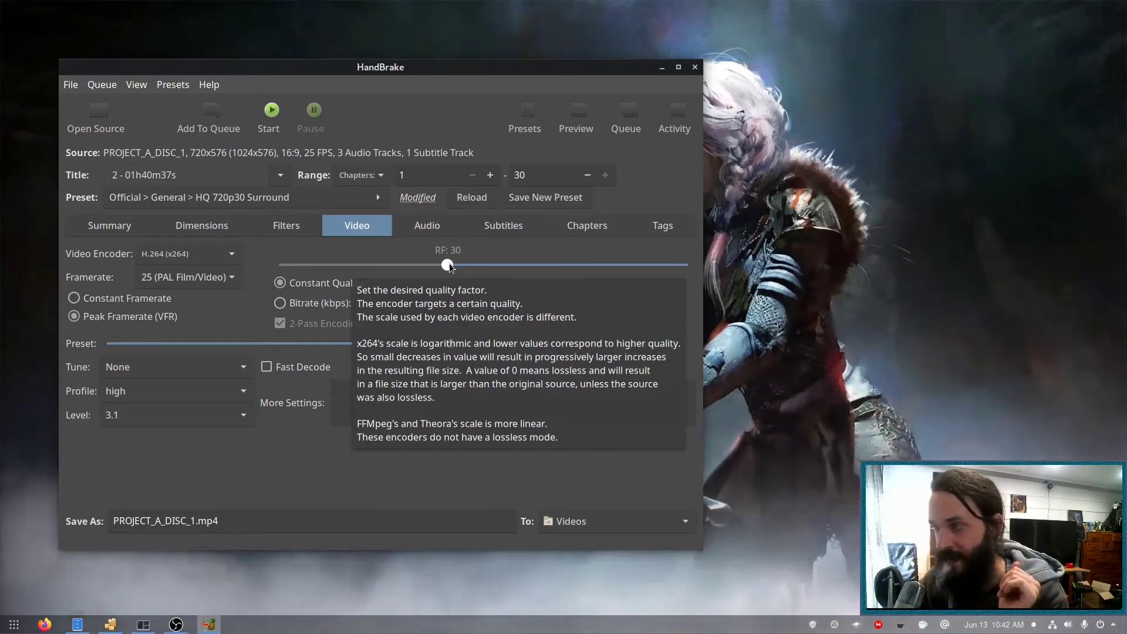
left_click(202, 225)
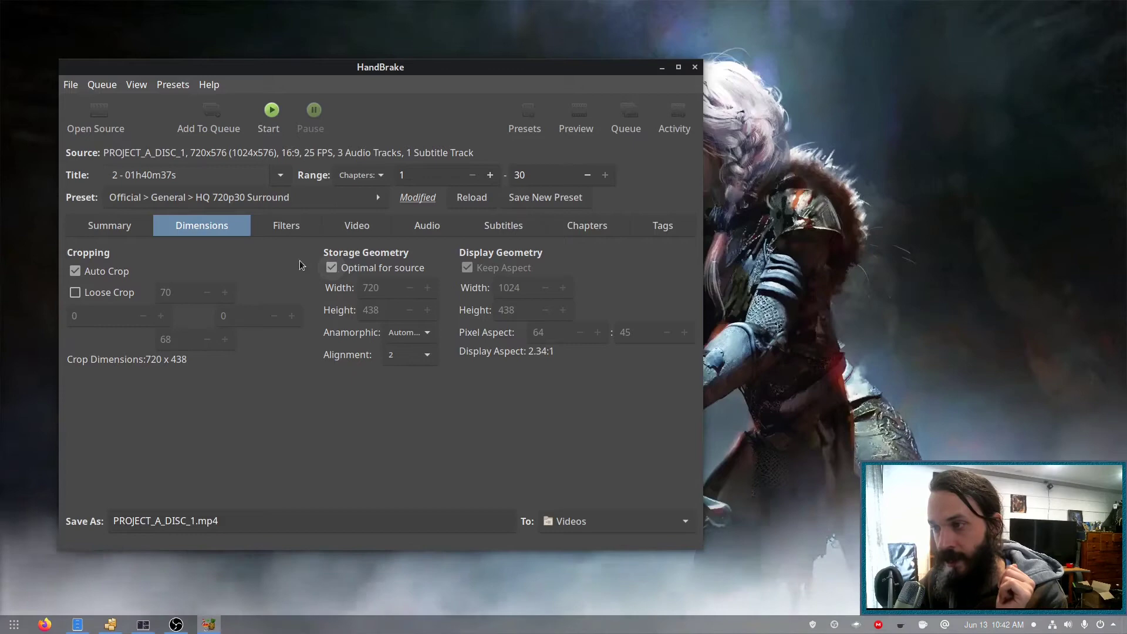
Add all three audio tracks and the English VOBSUB subtitle track to the encode.
left_click(411, 228)
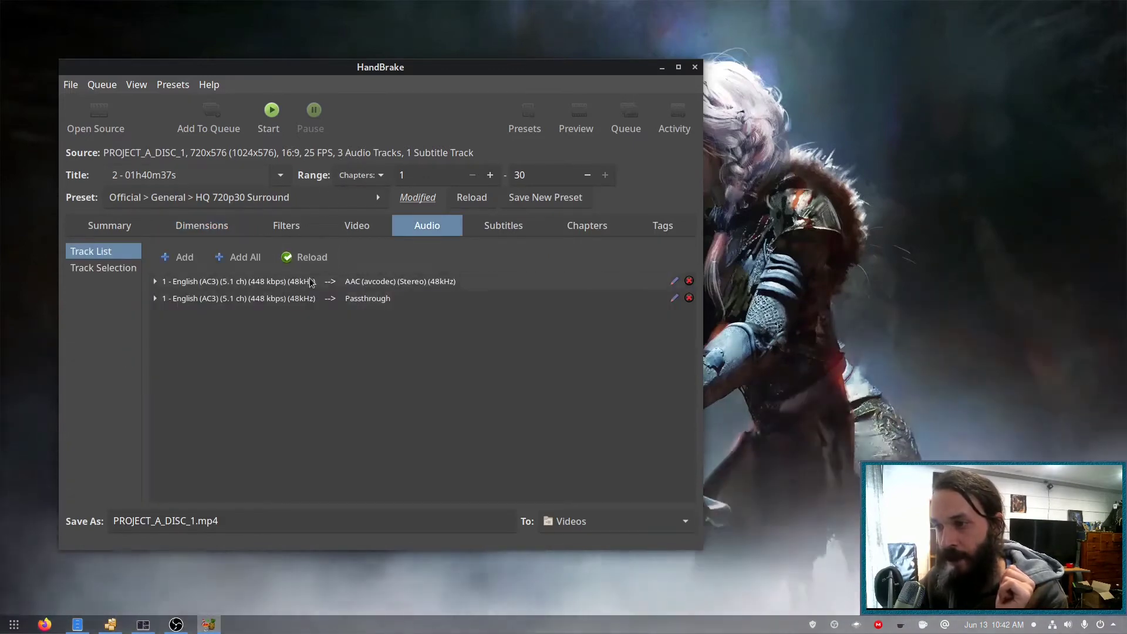
left_click(237, 257)
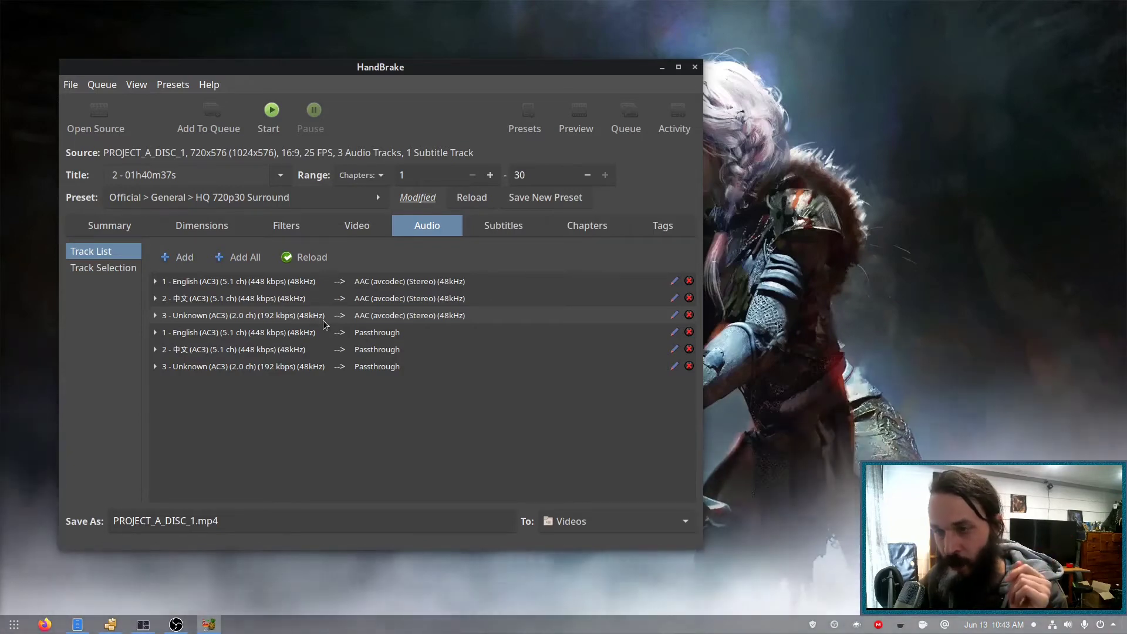
left_click(519, 226)
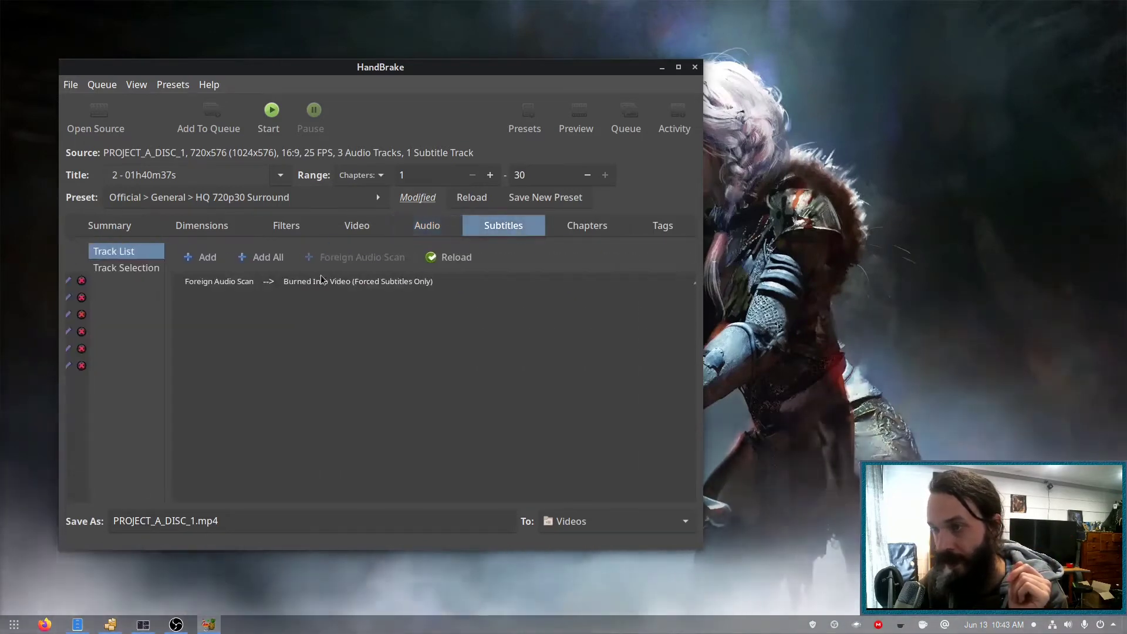
left_click(239, 257)
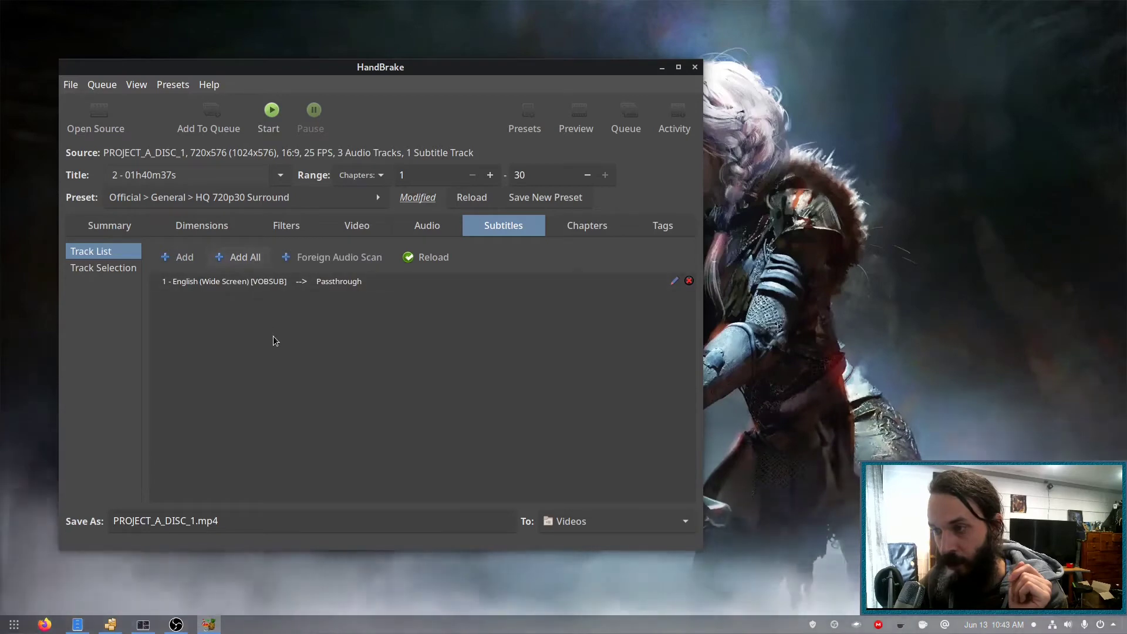
left_click(584, 226)
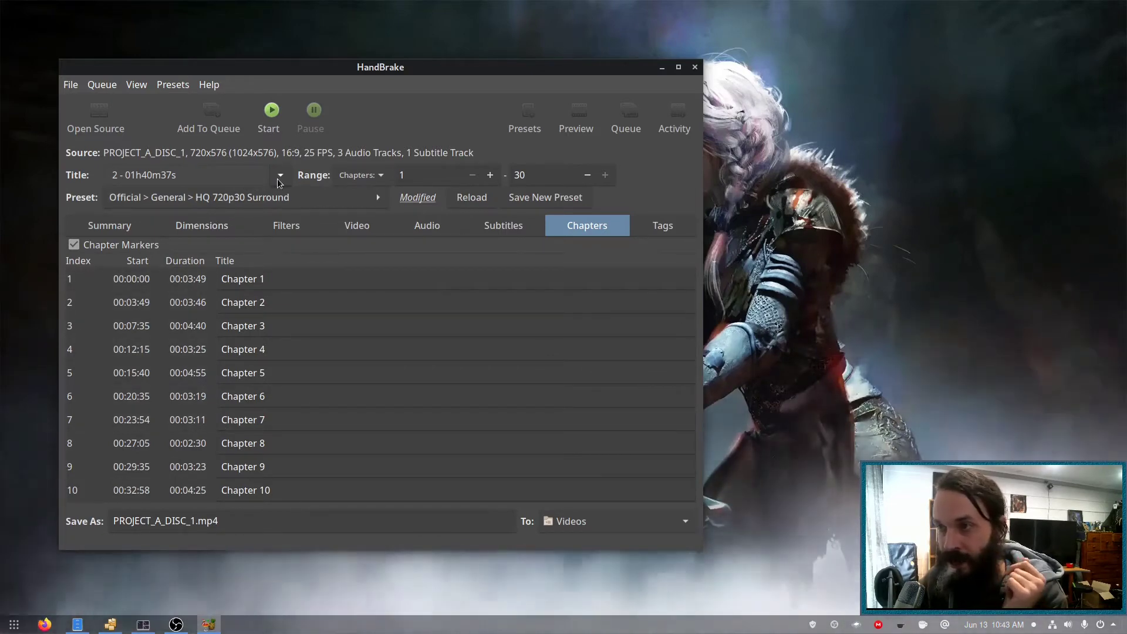
Review the disc's title list, keeping title 2 (01h40m37s) selected.
left_click(277, 178)
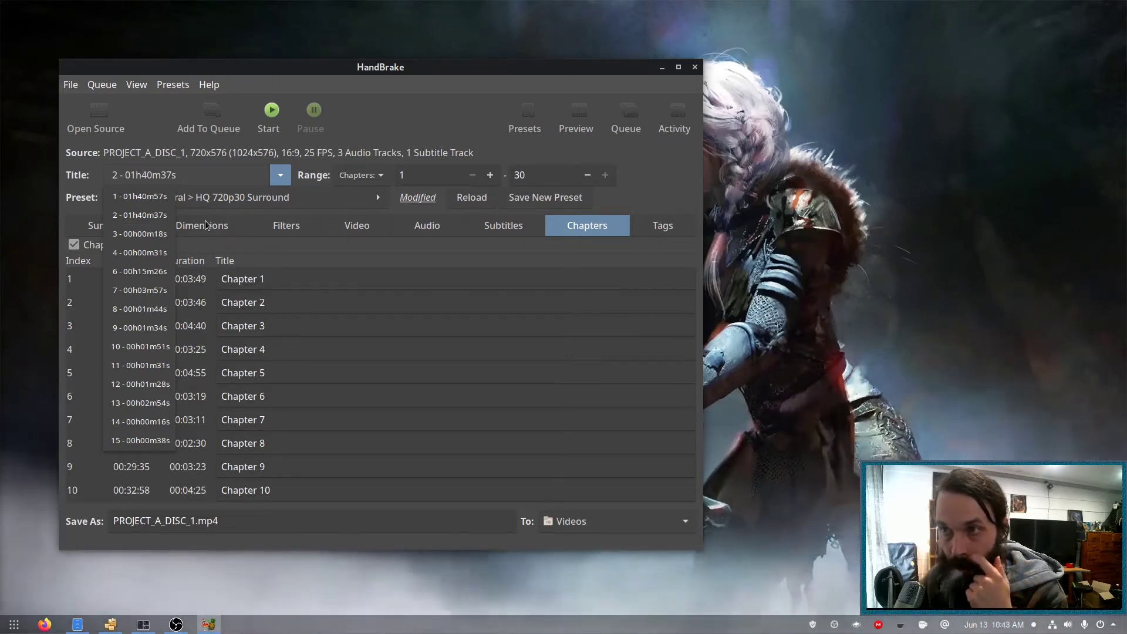
left_click(83, 184)
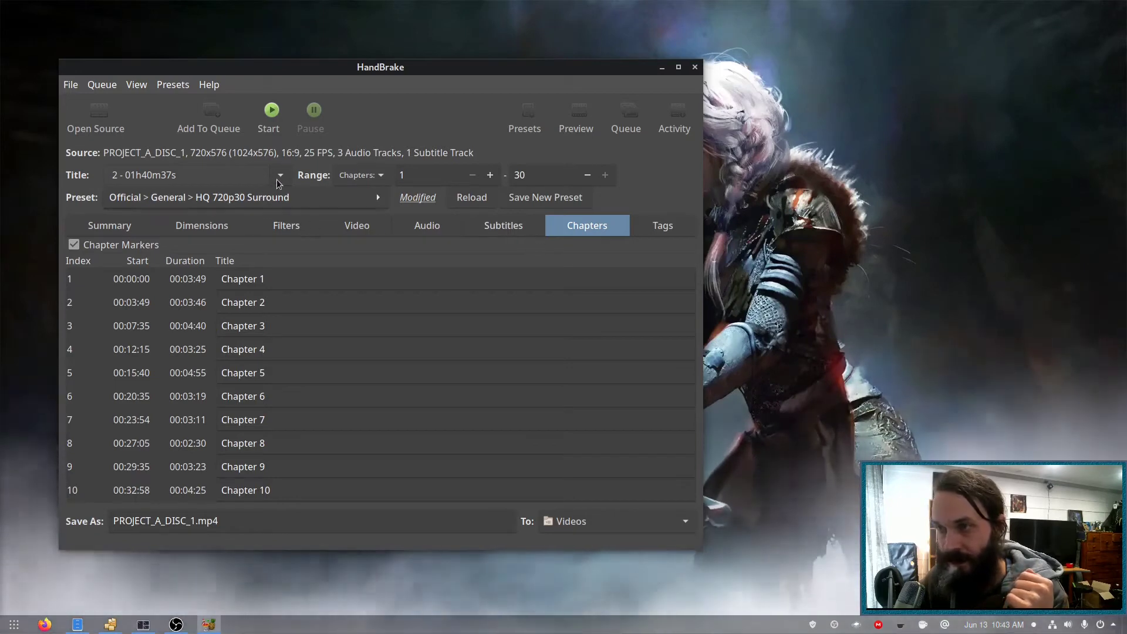
left_click(280, 175)
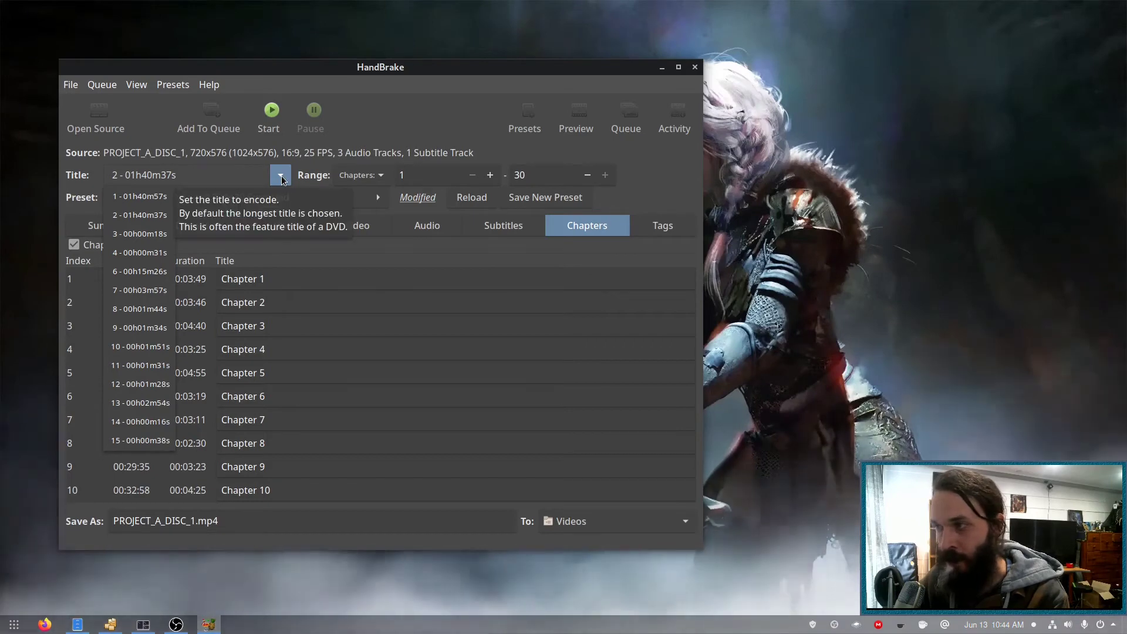
Close the title list and start encoding title 2 to PROJECT.A.DISC_1.DVDRip.mp4.
left_click(281, 174)
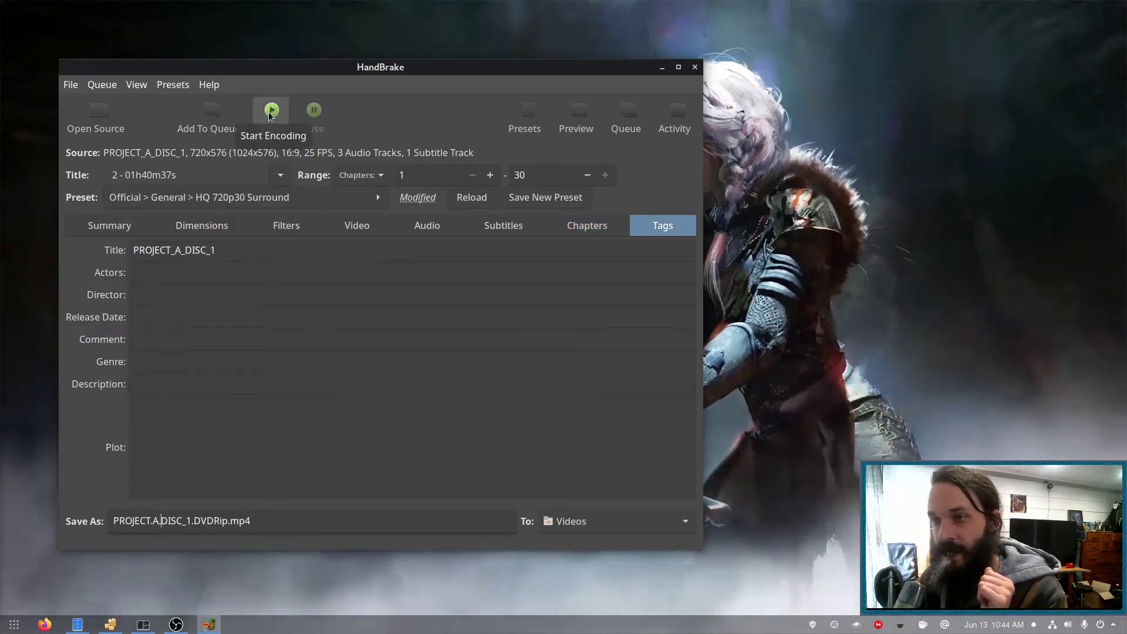
left_click(271, 111)
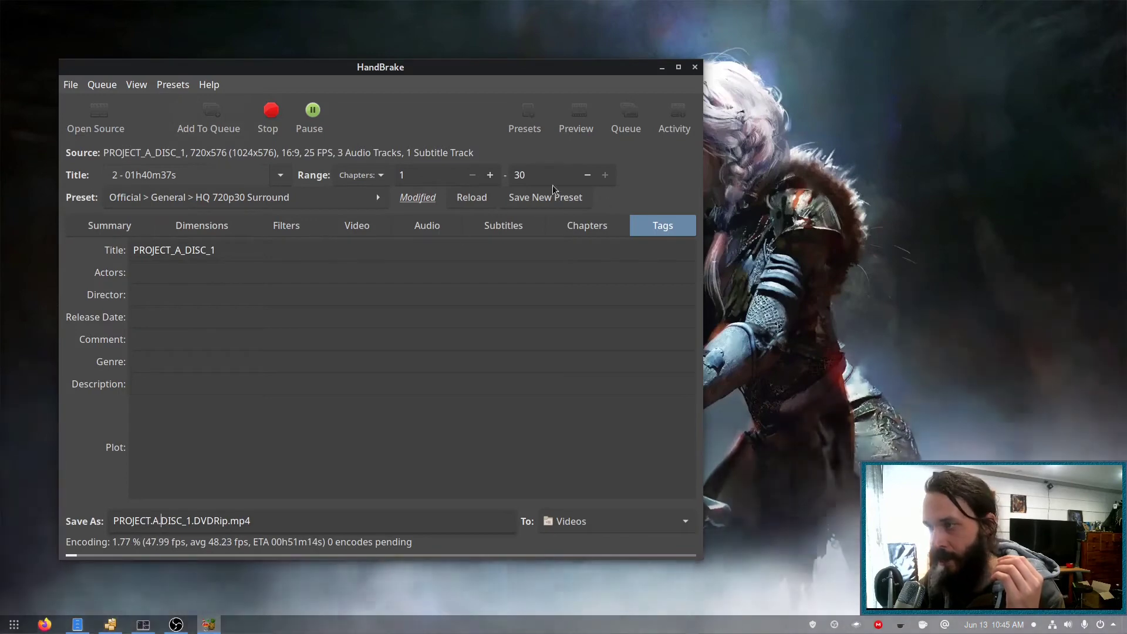
Save the settings as a new preset, renaming HQ 720p30 Surround to HQ 720p25 DVDRIp.
left_click(515, 198)
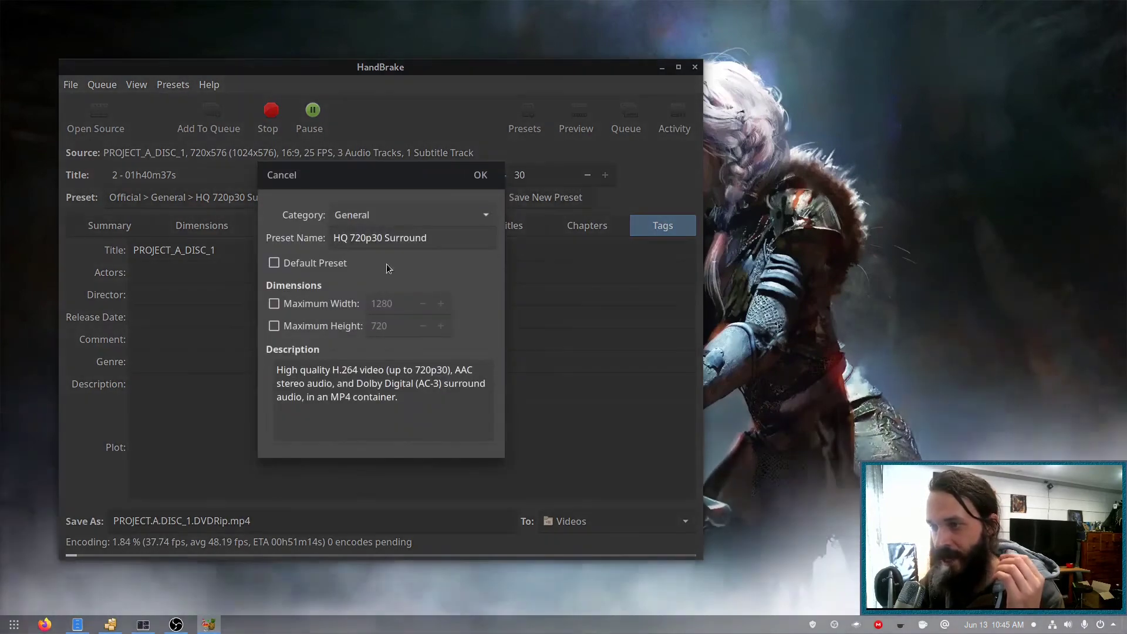
left_click_drag(456, 244, 370, 237)
type("25")
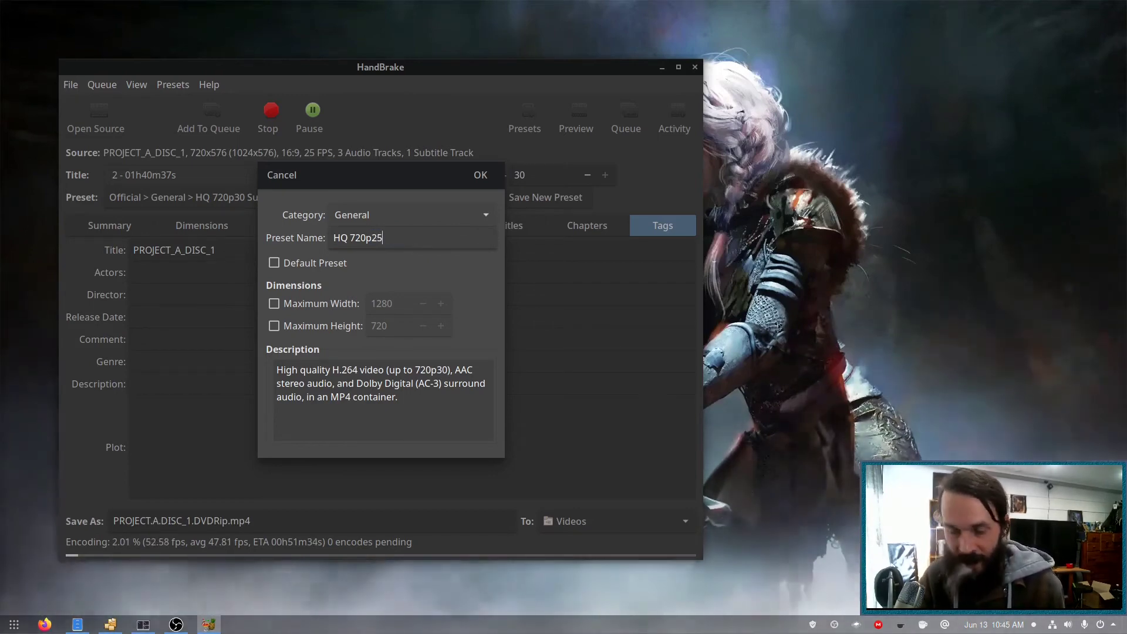
type(" DVDRIp")
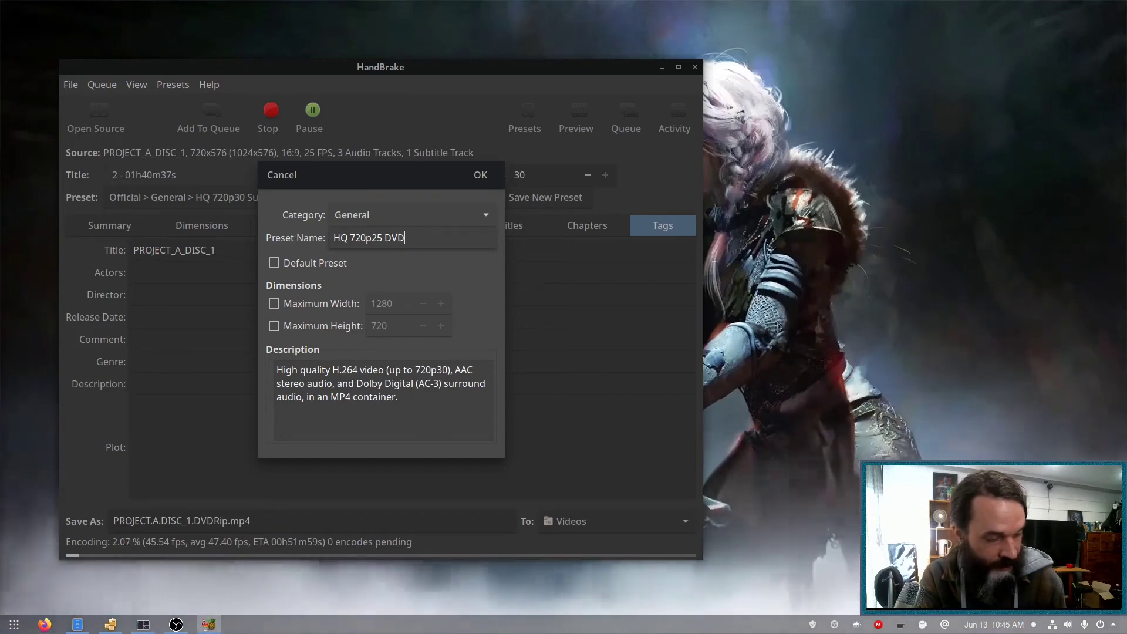
left_click(479, 176)
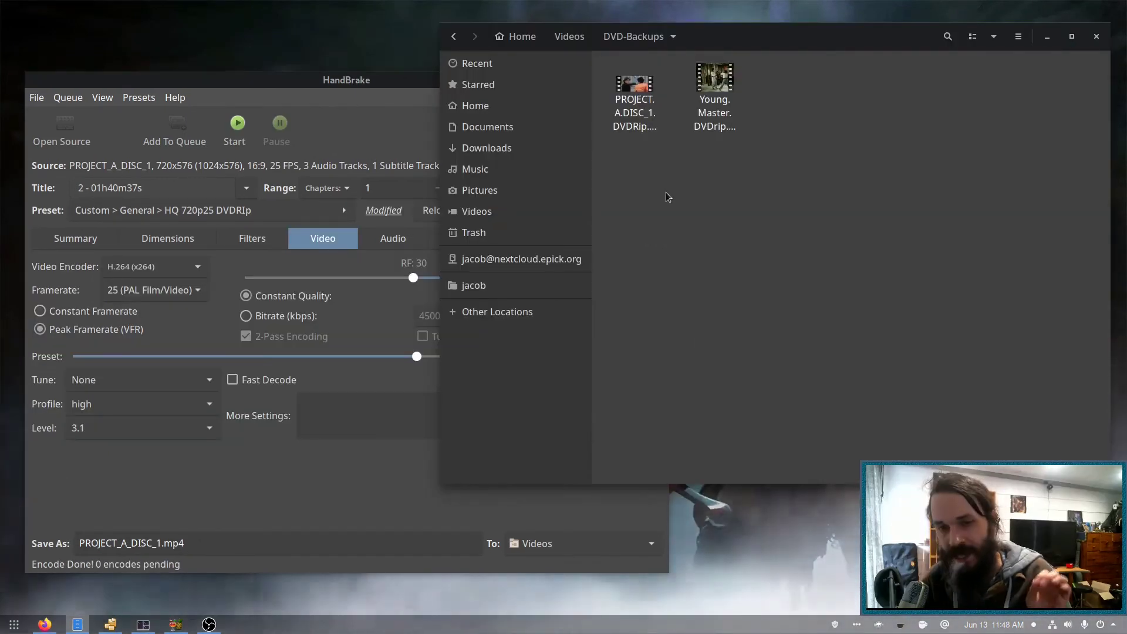
Set HandBrake's encoder speed preset slider to veryslow.
left_click(632, 89)
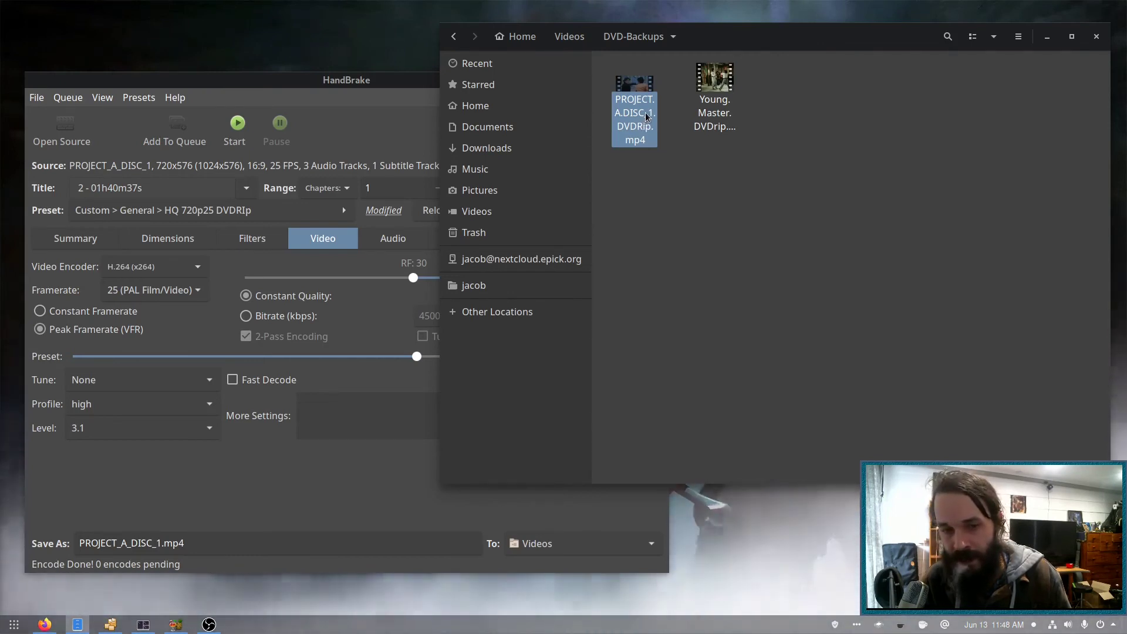
left_click(422, 86)
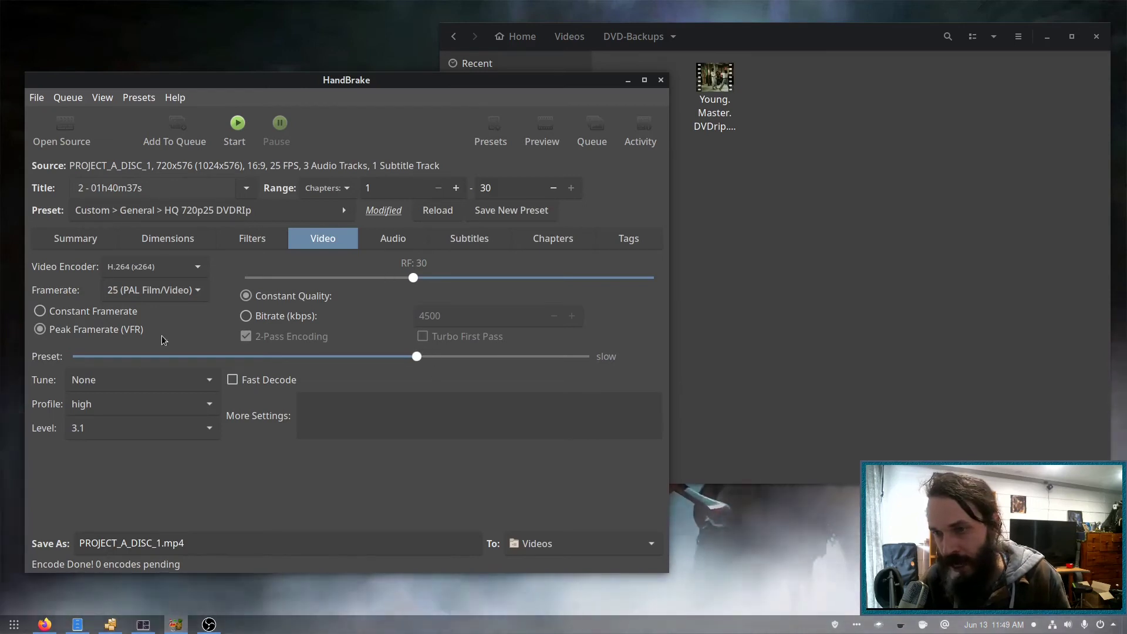
left_click_drag(417, 356, 528, 357)
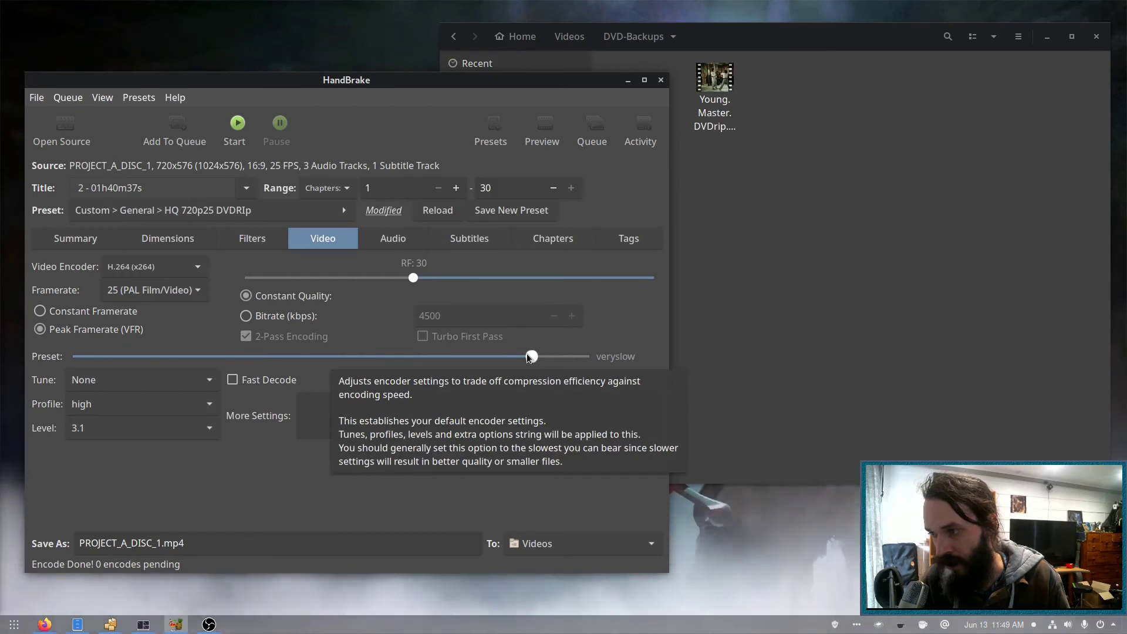
Open PROJECT.A.DISC_1.DVDRip.mp4 from DVD-Backups for playback in VLC.
left_click(754, 282)
left_click(627, 102)
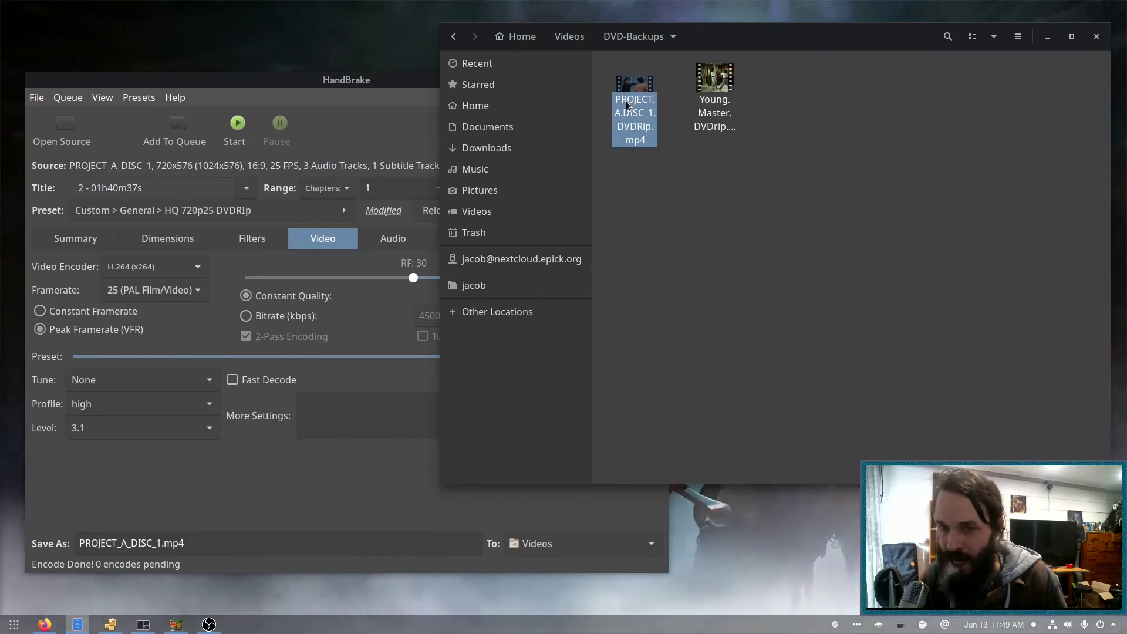
double_click(626, 104)
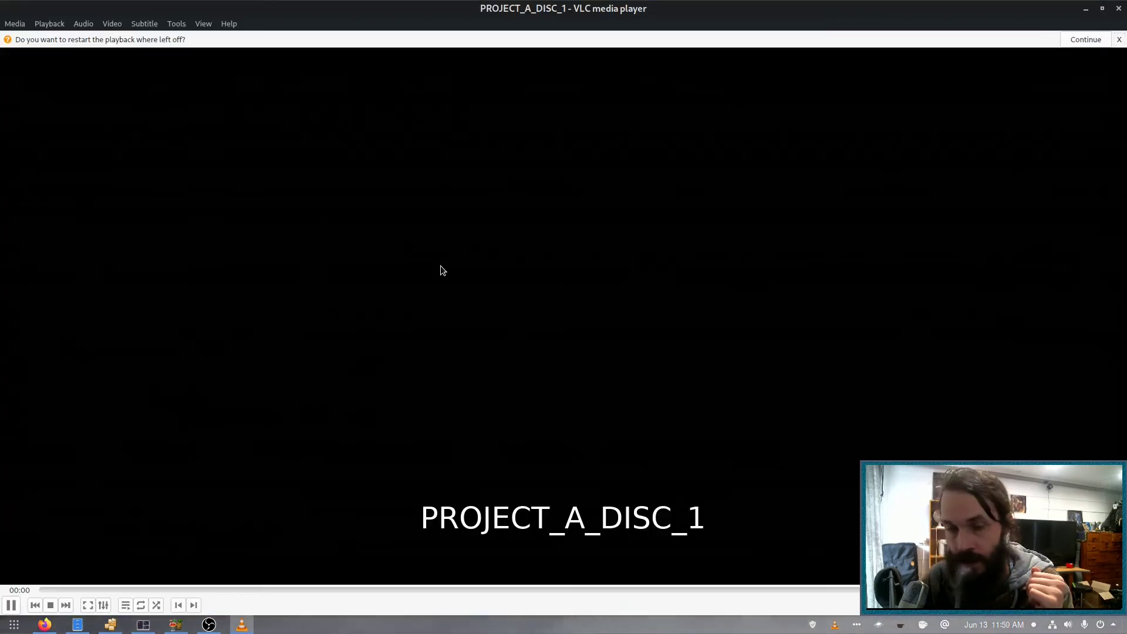
Seek back to about 14:58 and switch the audio to the Stereo - [Chinese] track.
left_click(261, 589)
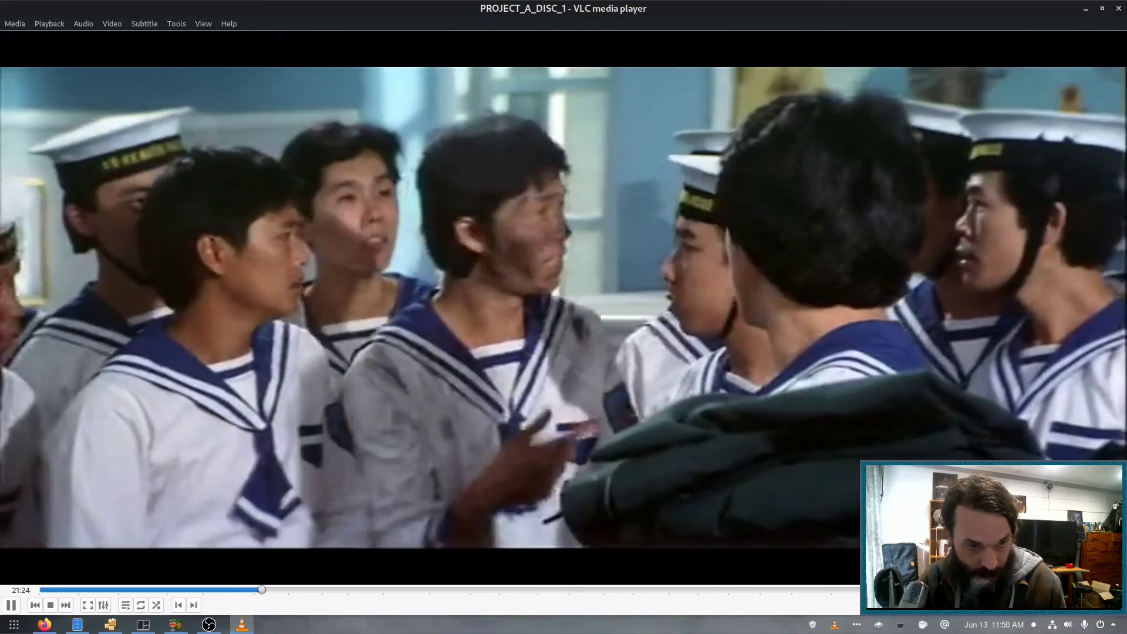
left_click(194, 590)
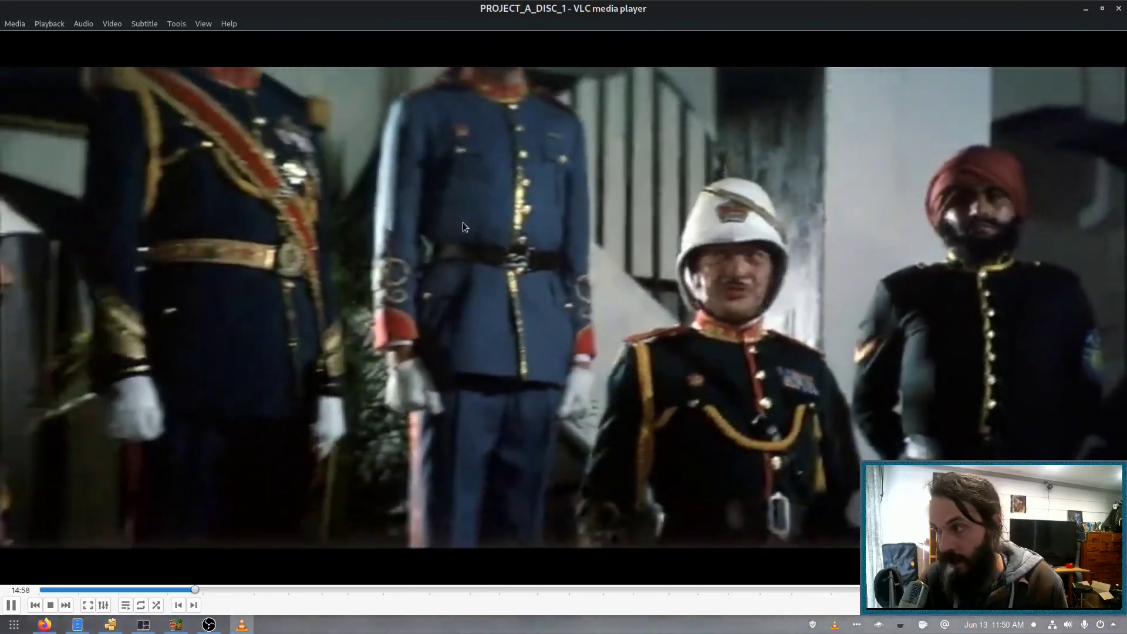
right_click(464, 224)
mouse_move(505, 316)
mouse_move(601, 334)
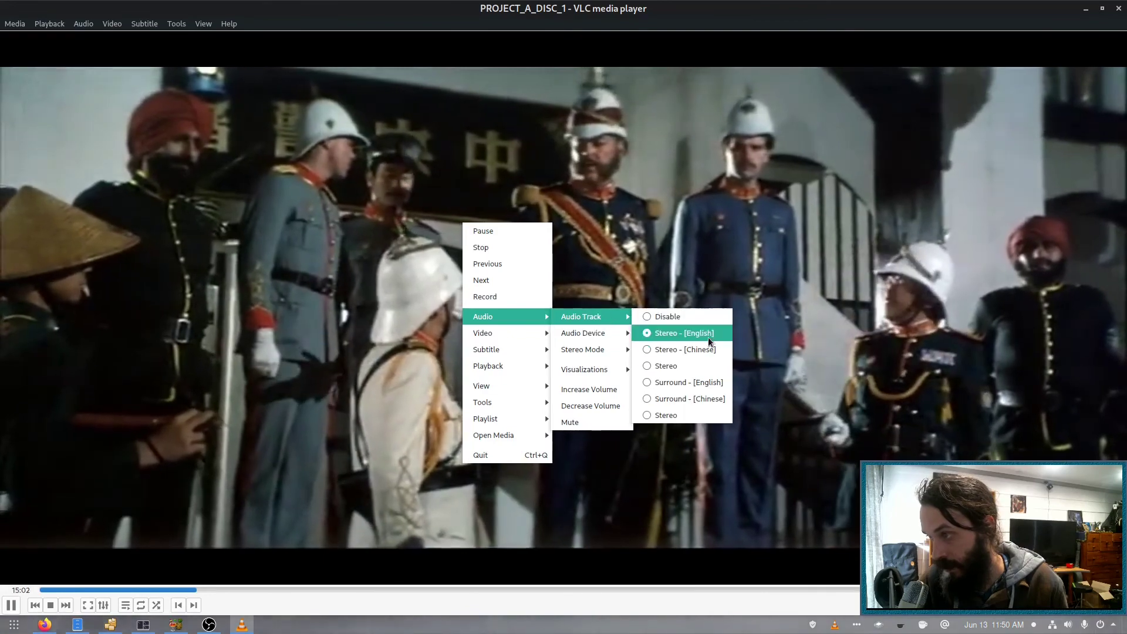
left_click(704, 349)
Turn on the Track 1 - [English] subtitles.
right_click(401, 293)
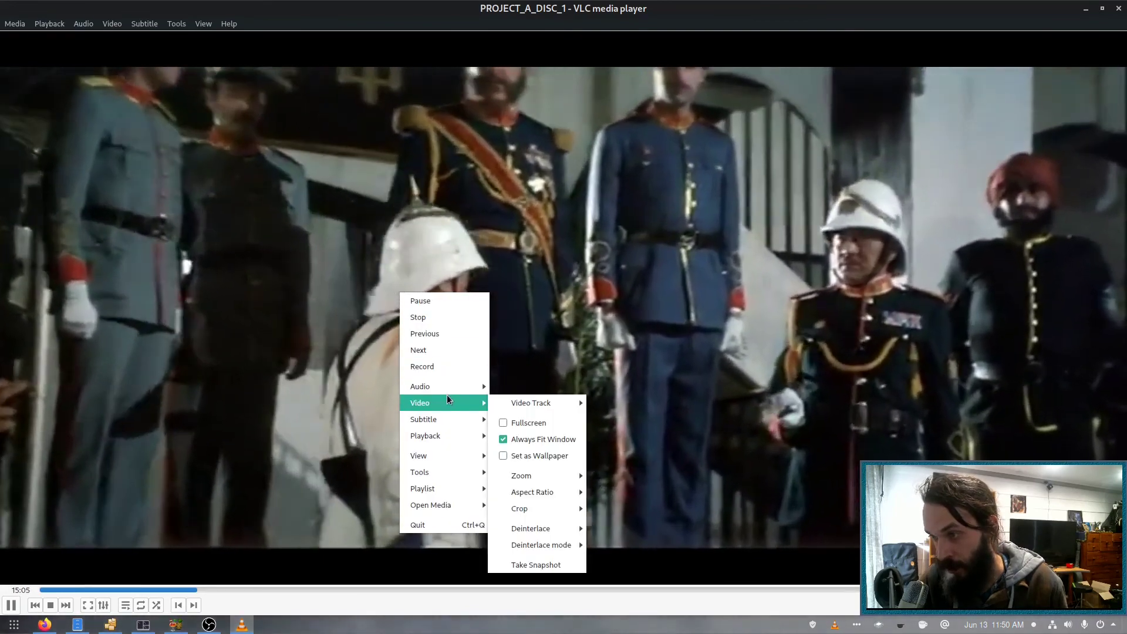
mouse_move(452, 418)
mouse_move(557, 439)
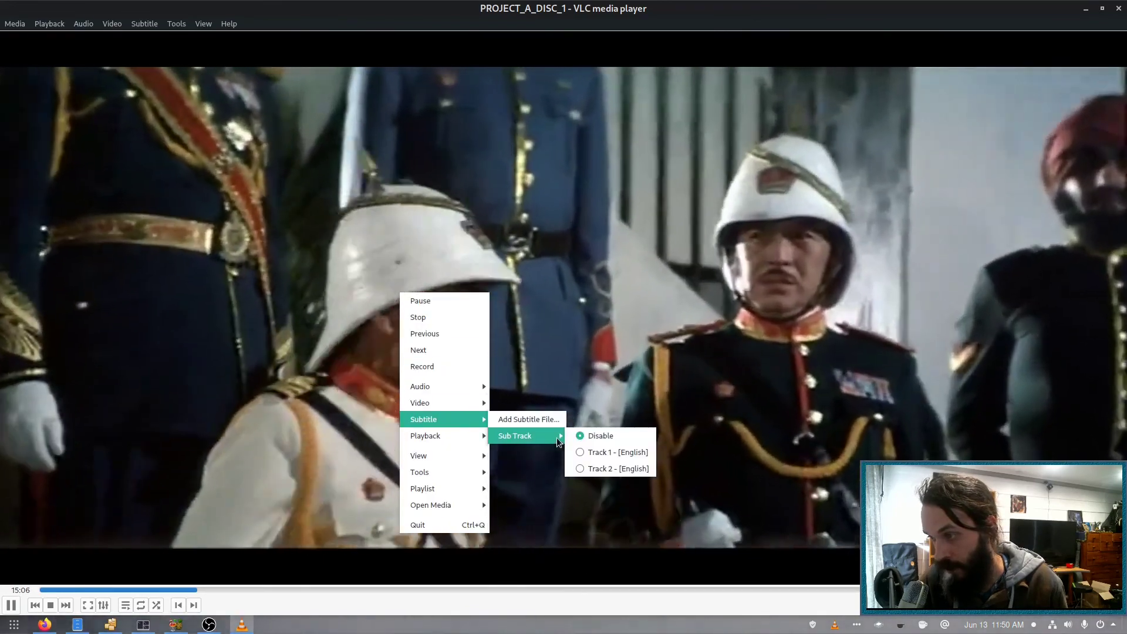
left_click(593, 452)
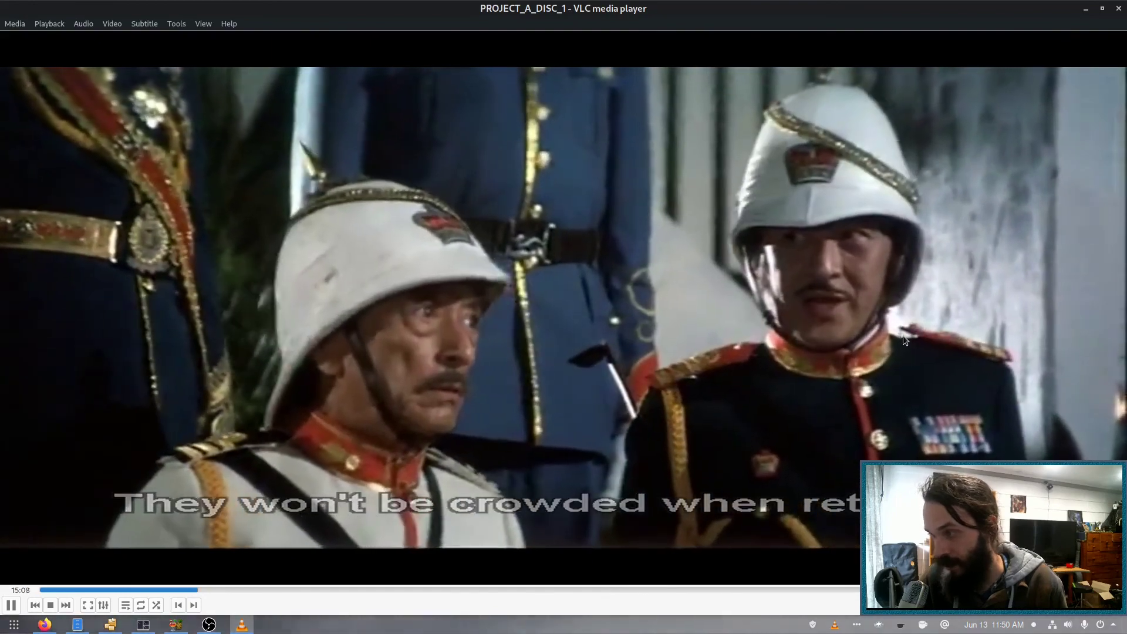